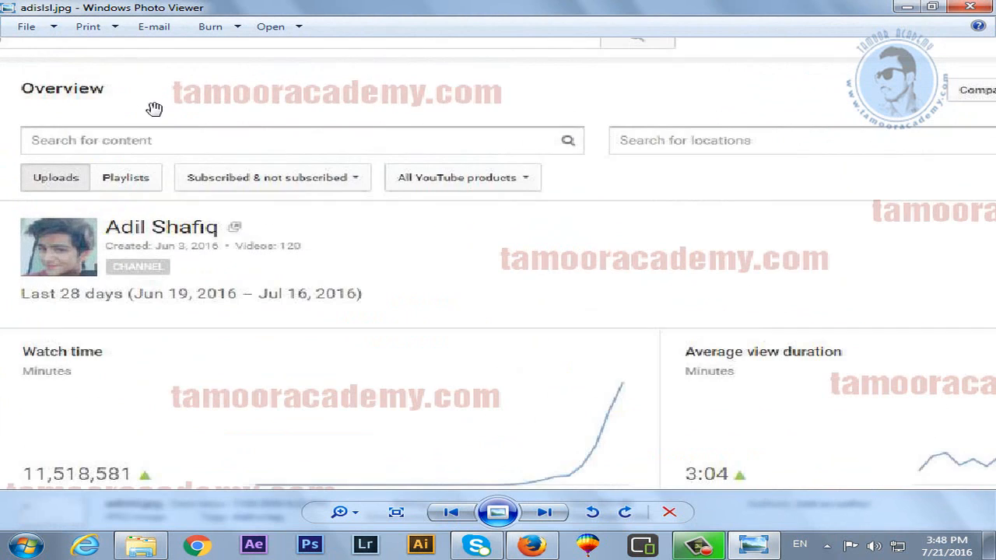
# Examine the channel's YouTube analytics overview image, including watch time, average view duration, views and estimated revenue, and close it.
pyautogui.scroll(3, 509, 113)
pyautogui.scroll(-2, 500, 138)
pyautogui.scroll(-3, 385, 160)
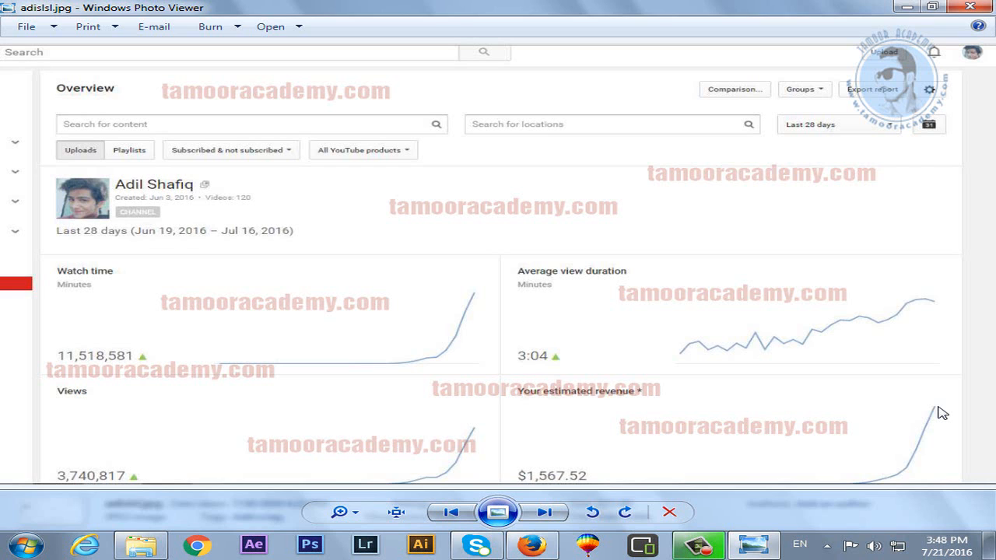
pyautogui.hotkey('alt', 'F4')
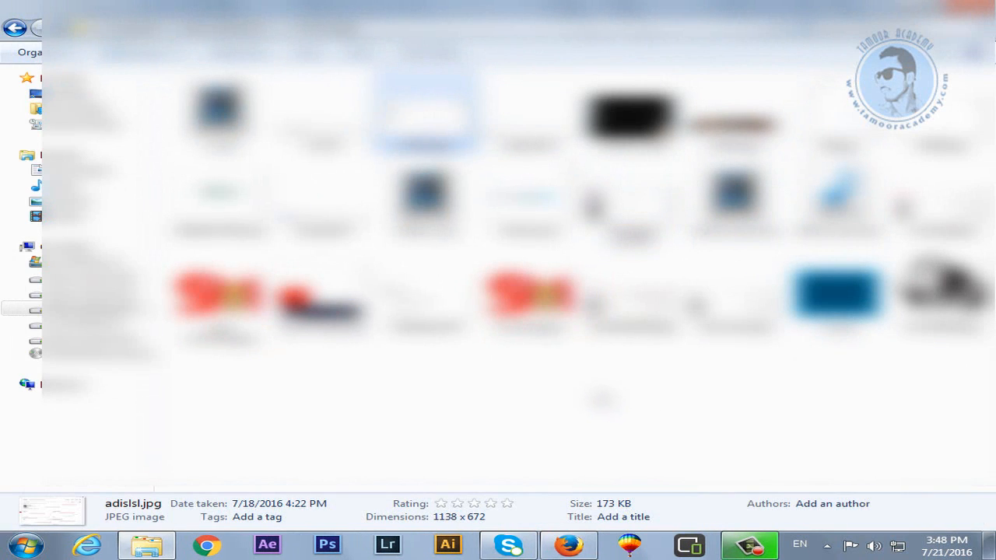
# View further images from the folder, including hahhahah ahr.JPG and dfdfd.jpg, closing each after looking at it.
pyautogui.doubleClick(638, 224)
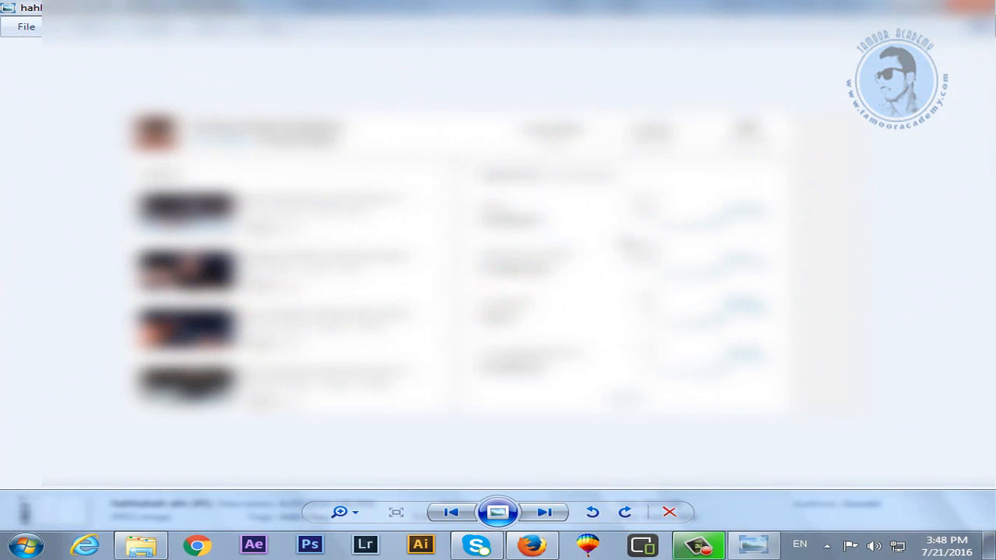
pyautogui.click(984, 6)
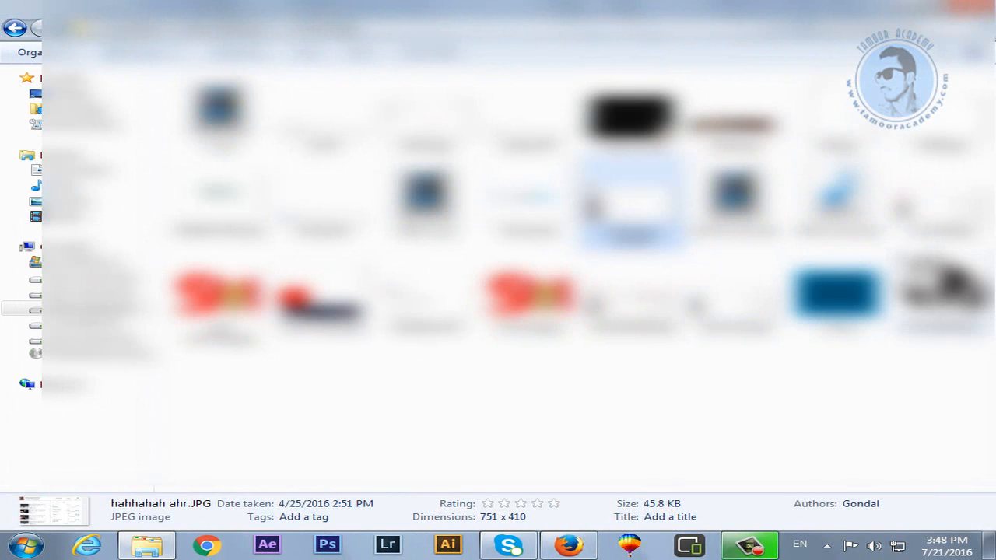
pyautogui.doubleClick(941, 116)
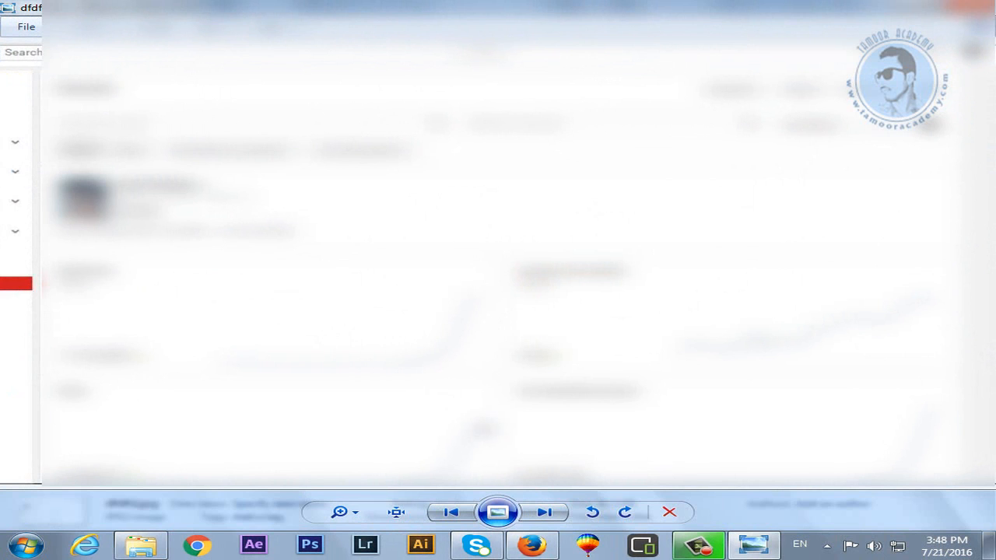
pyautogui.click(981, 8)
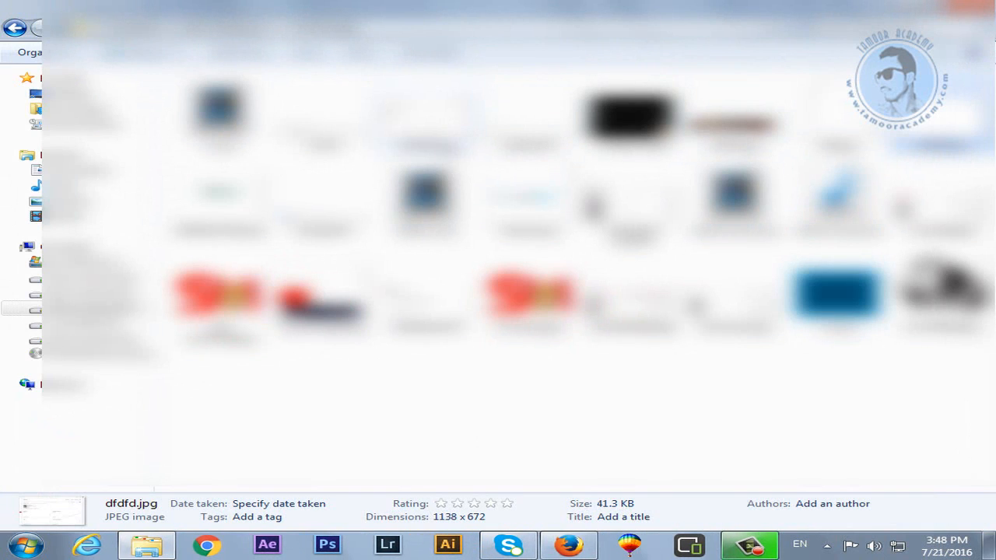
pyautogui.press('Return')
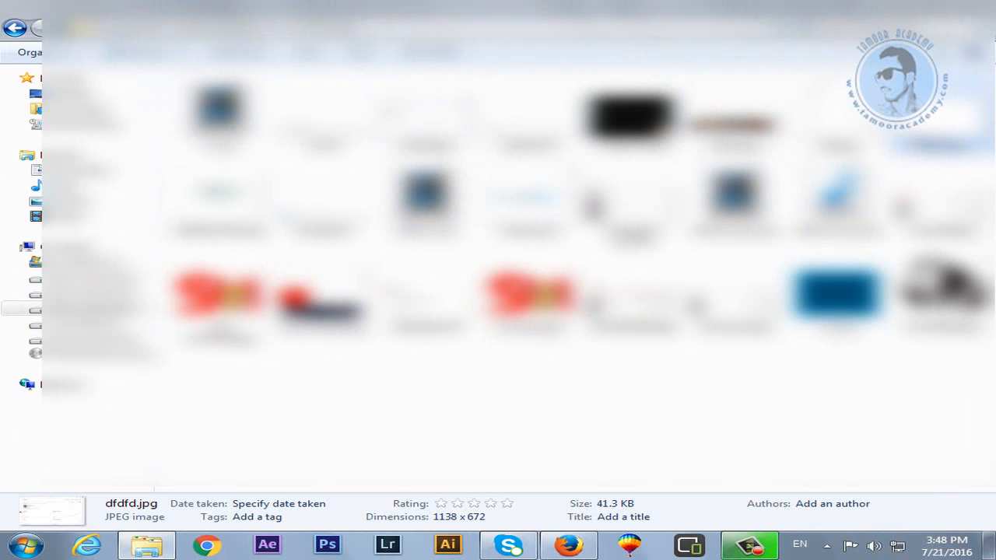
pyautogui.click(982, 7)
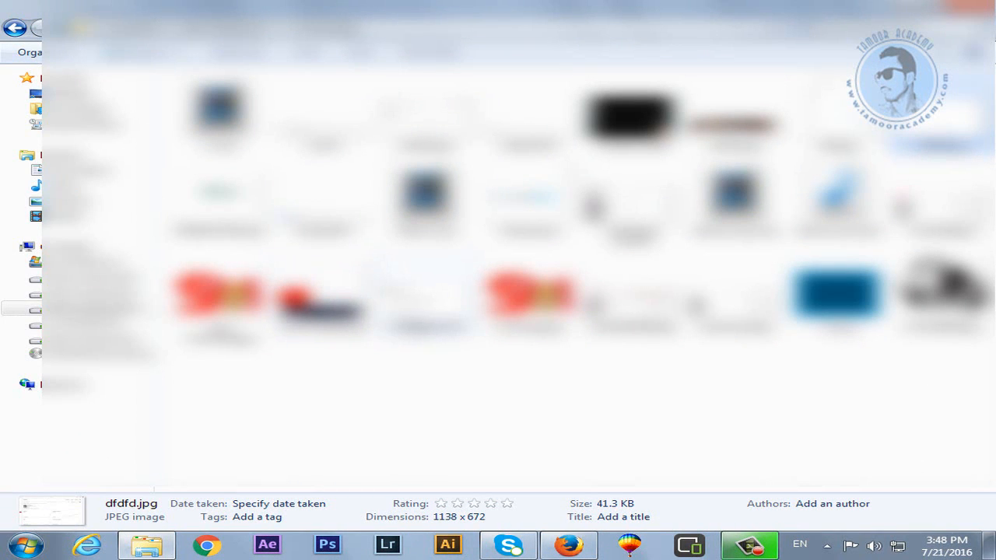
pyautogui.doubleClick(655, 333)
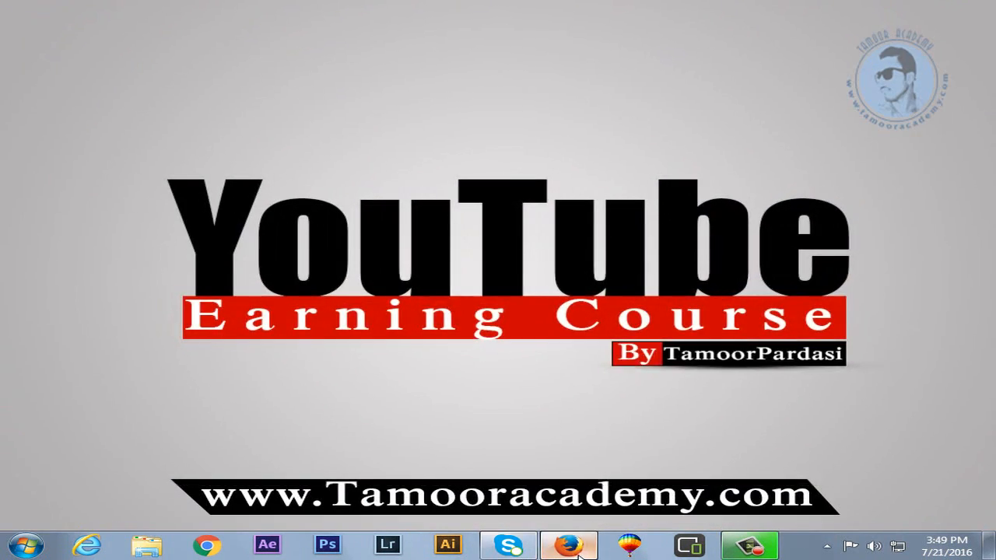
# Switch to Firefox, open the annotations editor for the AdSense linking video, and pause its muted preview at 0:36.
pyautogui.click(578, 548)
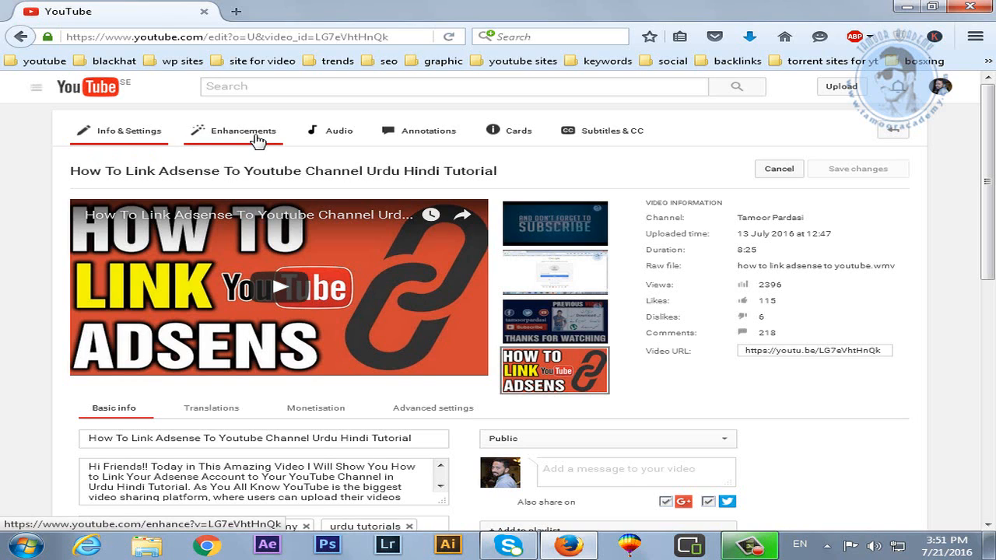
pyautogui.click(419, 132)
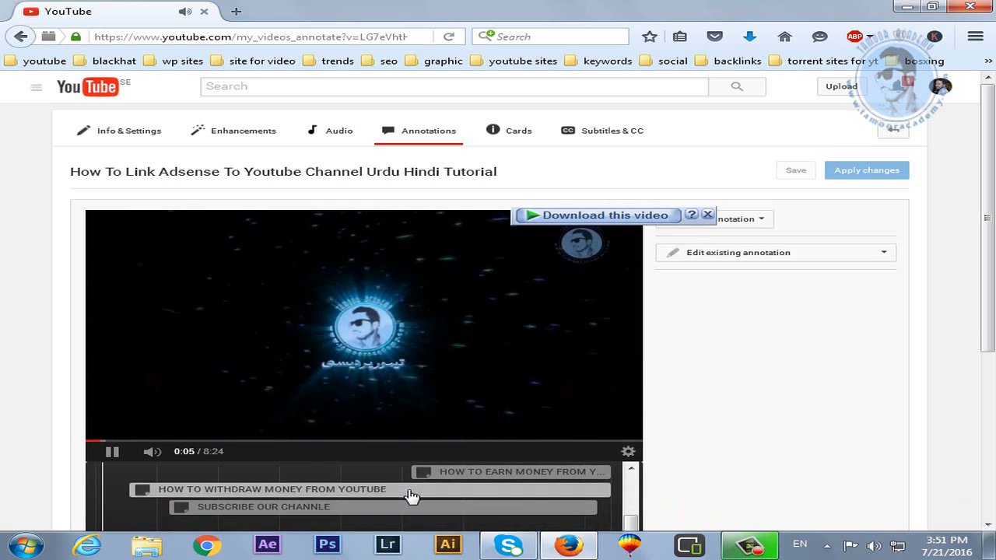
pyautogui.moveTo(153, 452)
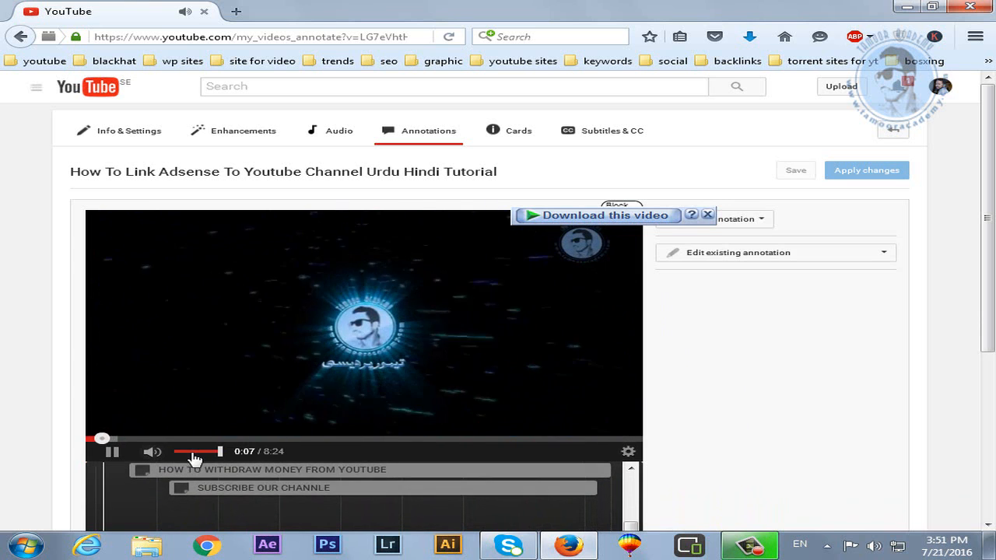
pyautogui.moveTo(196, 453); pyautogui.dragTo(181, 453)
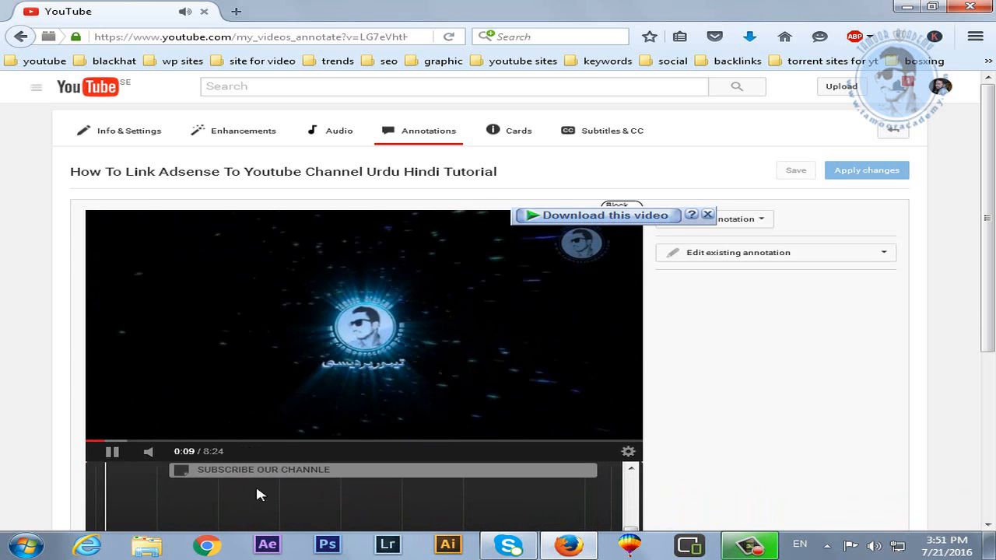
pyautogui.scroll(-2, 322, 462)
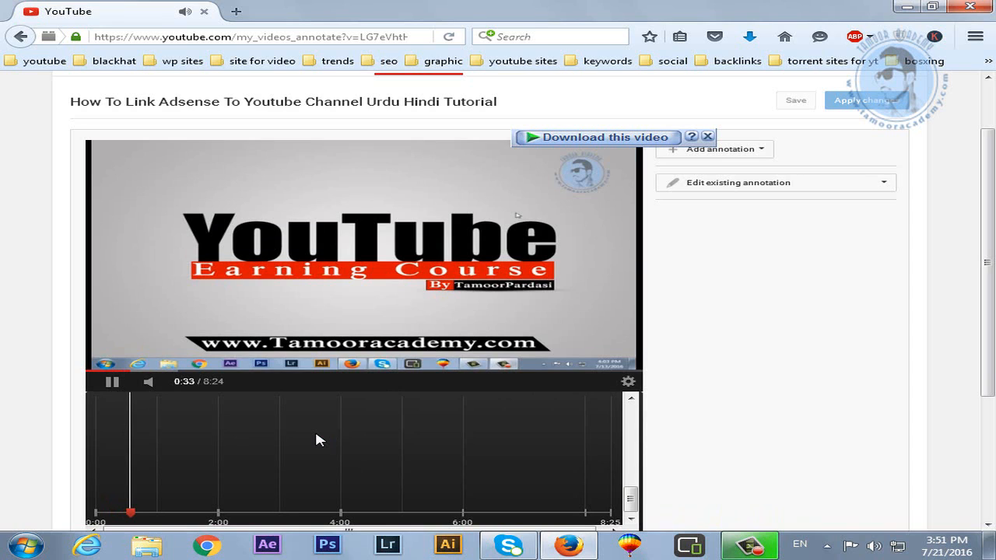
pyautogui.click(111, 387)
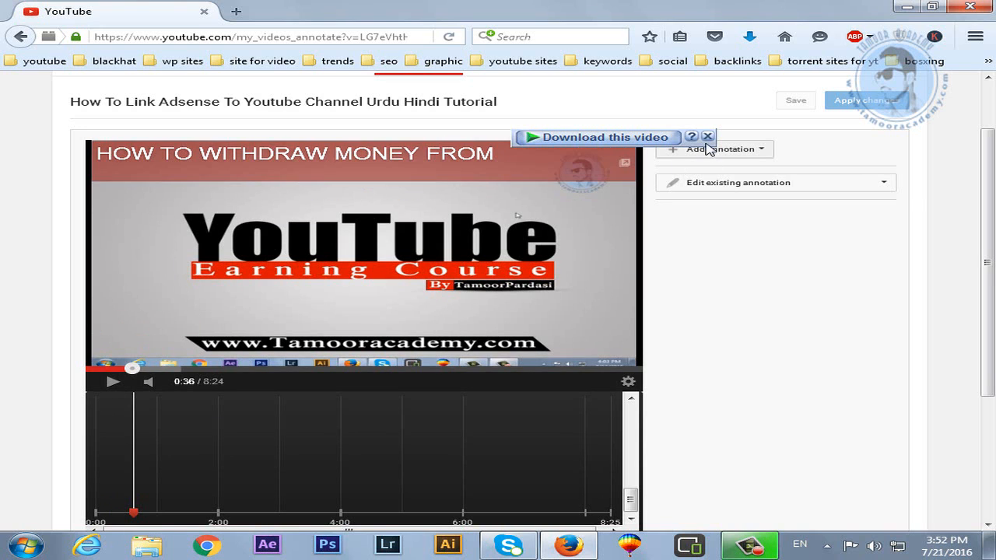
# Shrink the "HOW TO WITHDRAW MONEY FROM YOUTUBE" note to a single-line banner and move it slightly down in the video frame.
pyautogui.click(550, 157)
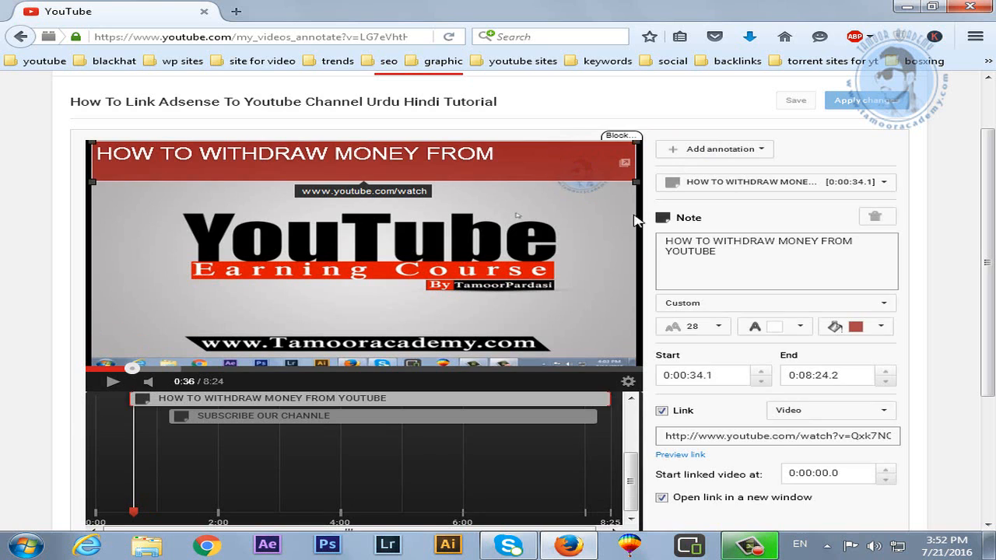
pyautogui.click(760, 262)
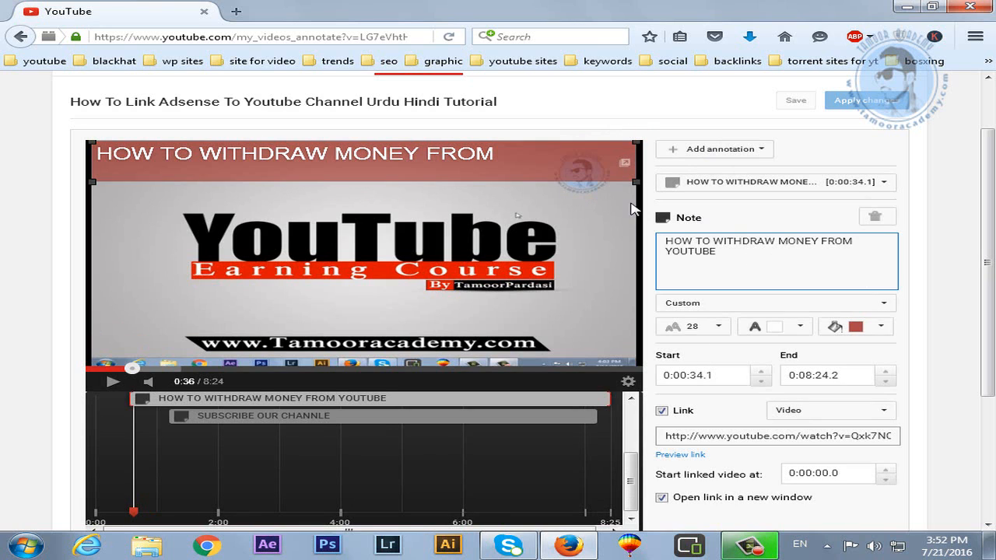
pyautogui.moveTo(634, 182); pyautogui.dragTo(638, 167)
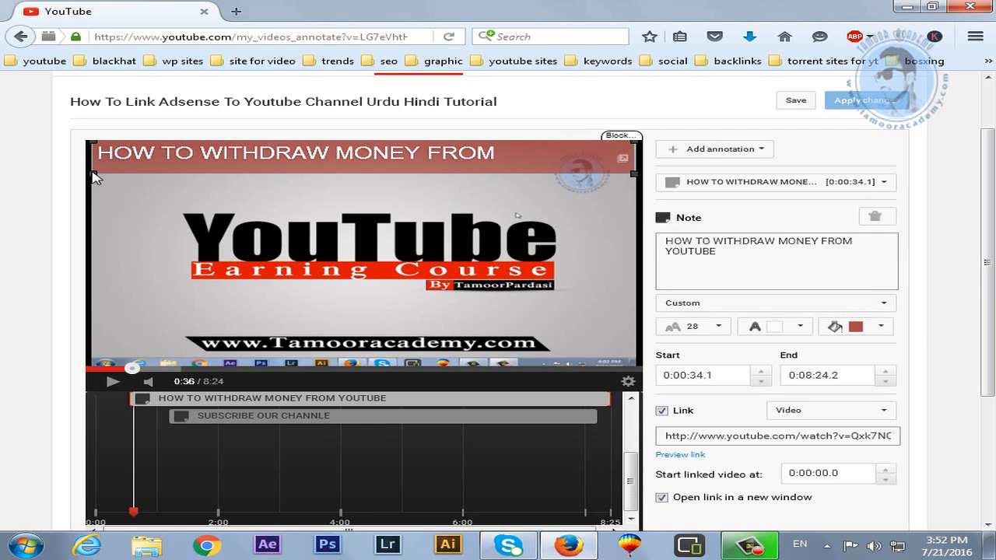
pyautogui.moveTo(93, 177)
pyautogui.mouseDown()
pyautogui.moveTo(94, 160)
pyautogui.moveTo(92, 170)
pyautogui.mouseUp()
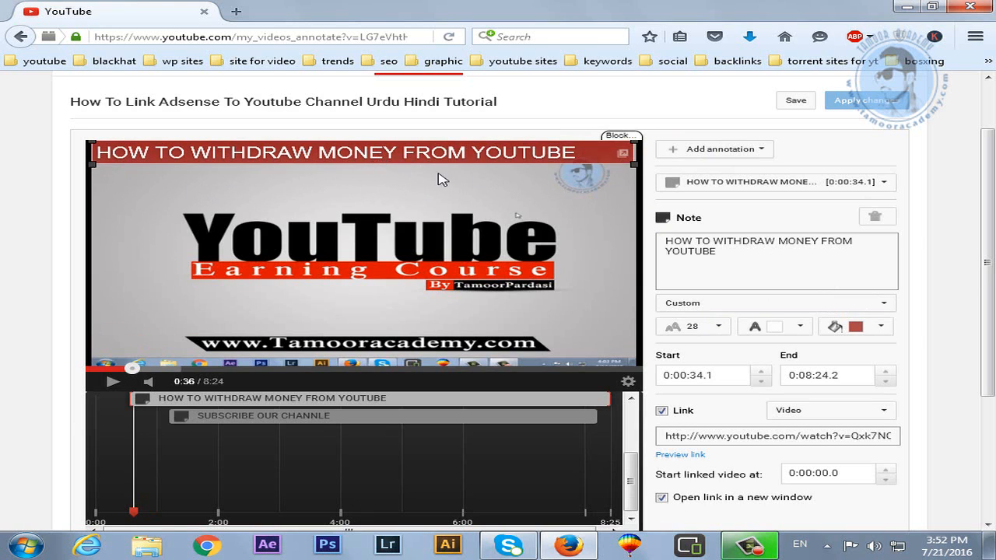
pyautogui.moveTo(592, 154); pyautogui.dragTo(592, 175)
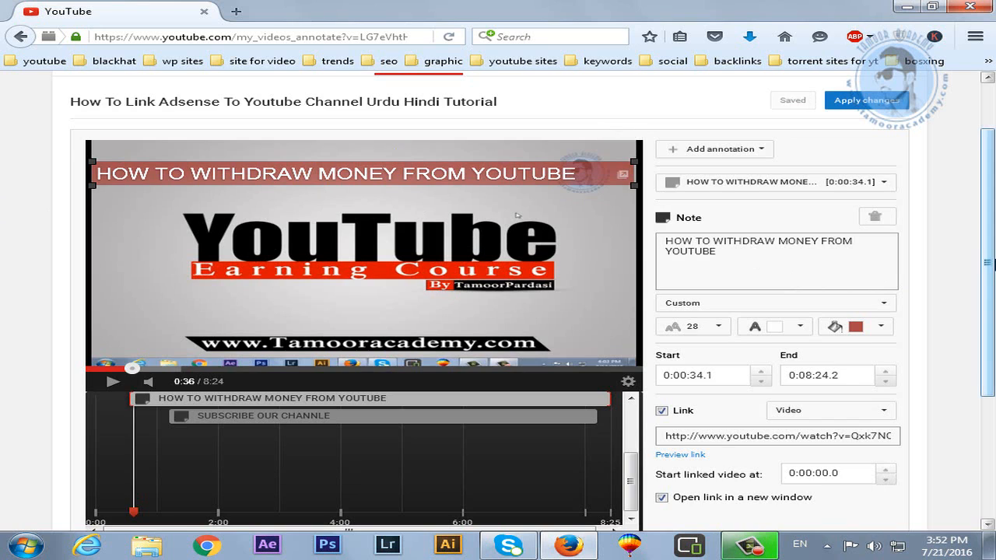
# Advance the video preview to 0:50, play it briefly and pause it at 0:52.
pyautogui.moveTo(988, 264); pyautogui.dragTo(986, 290)
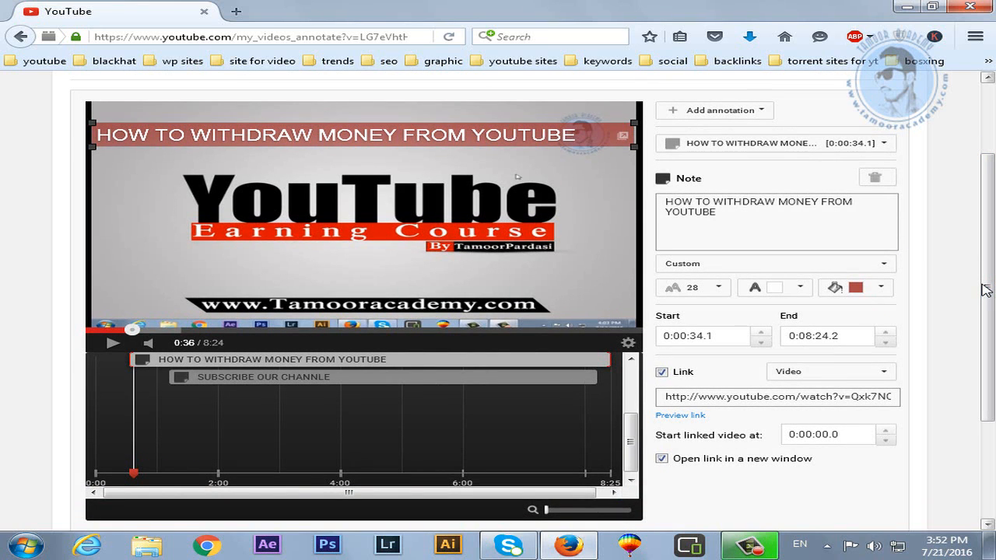
pyautogui.scroll(3, 986, 289)
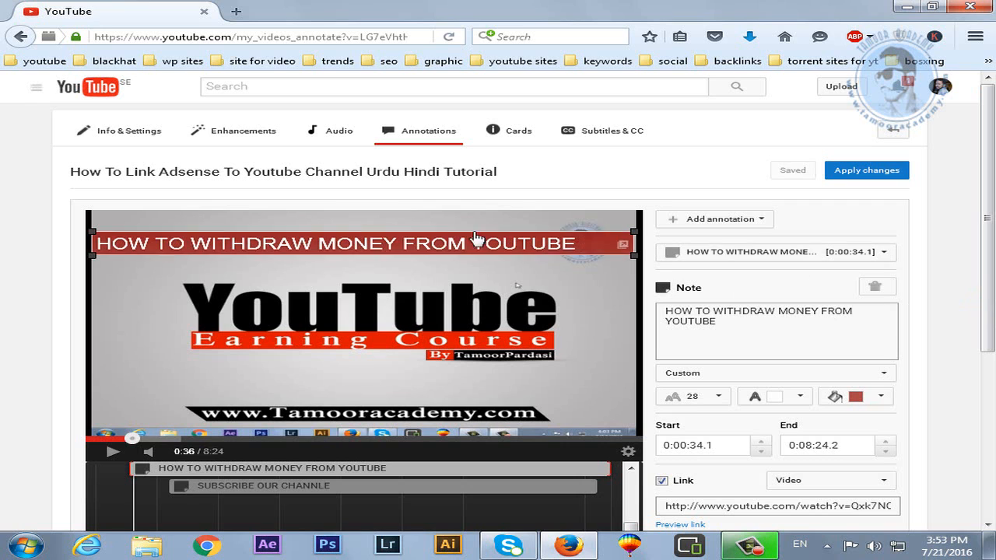
pyautogui.click(145, 441)
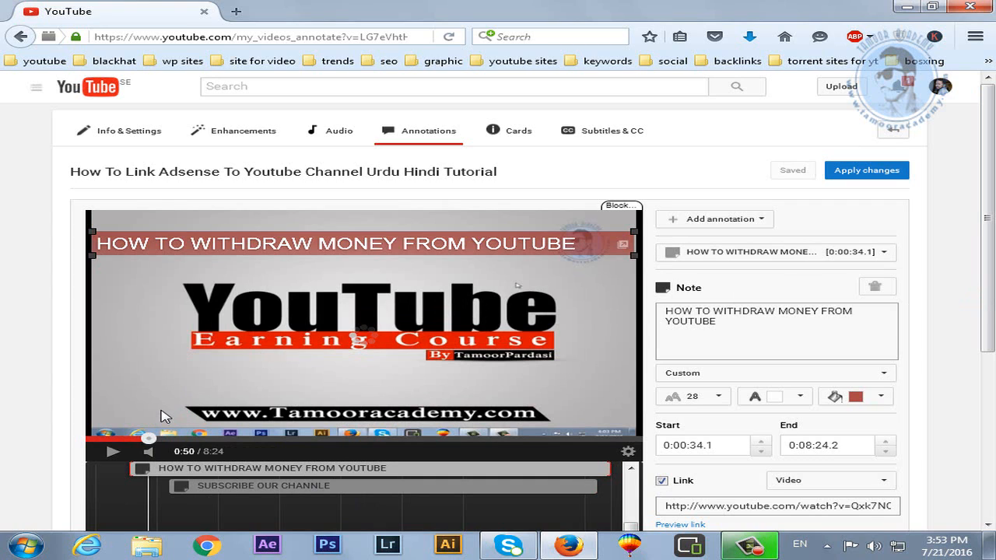
pyautogui.click(161, 417)
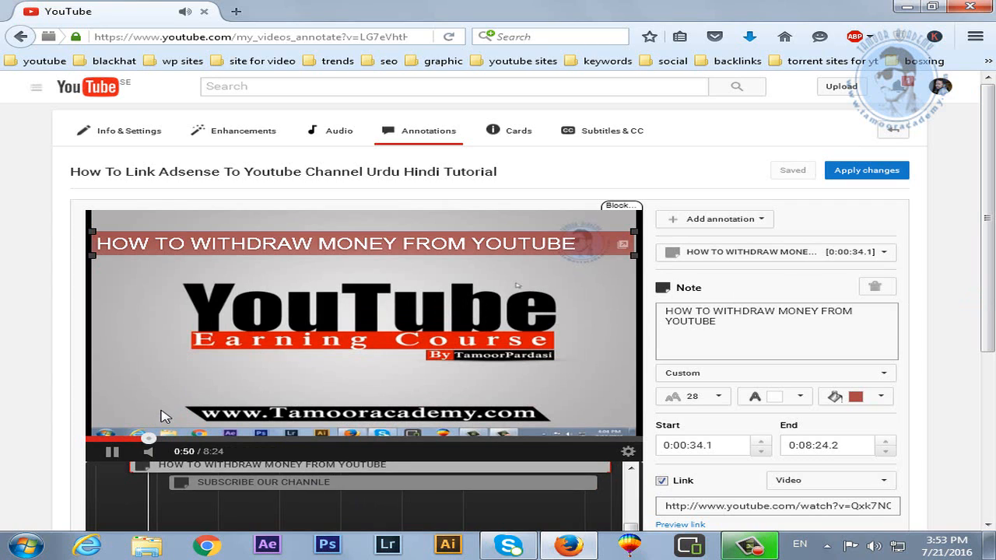
pyautogui.click(111, 451)
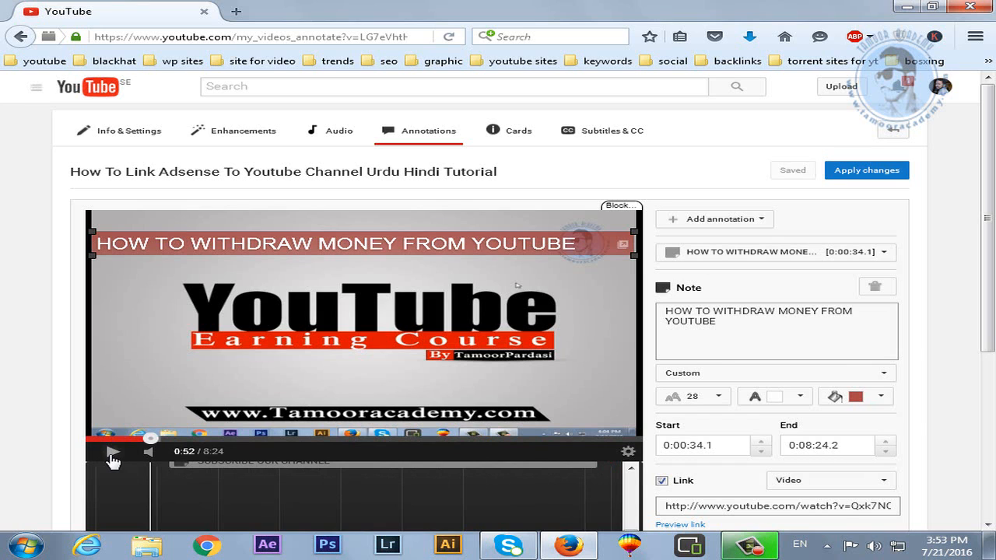
# Add a speech bubble annotation at 0:52.8 and place it just below the "Earning Course" banner in the paused video.
pyautogui.scroll(-1, 986, 230)
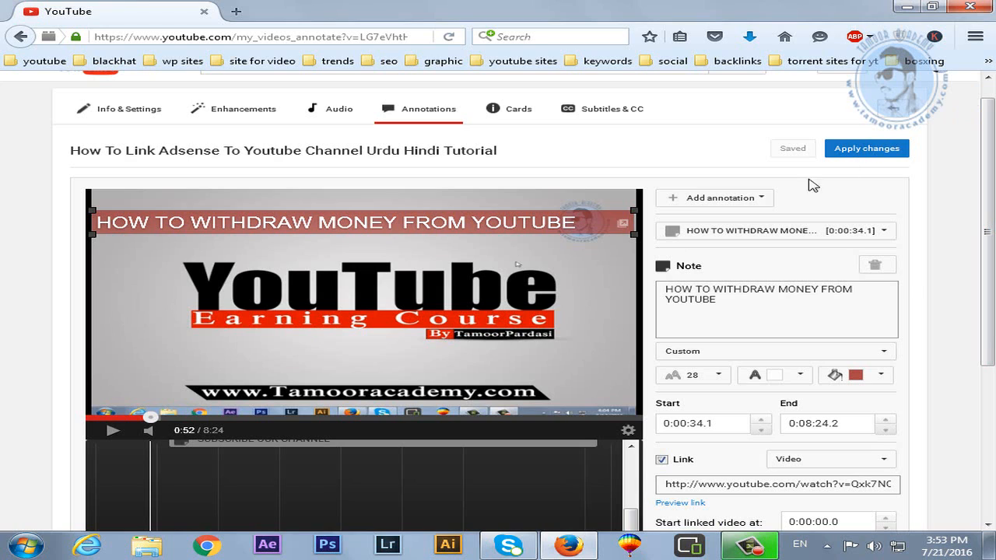
pyautogui.click(771, 203)
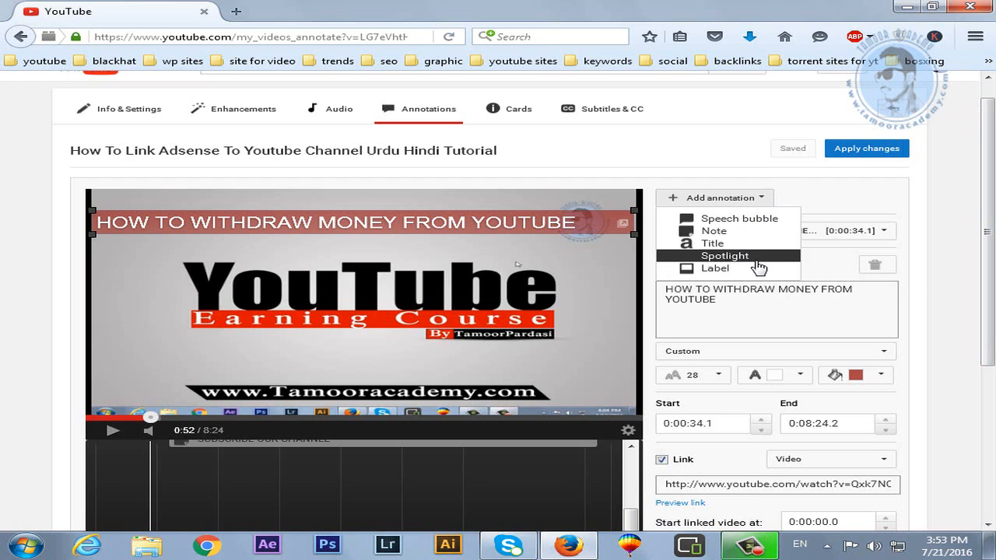
pyautogui.click(738, 220)
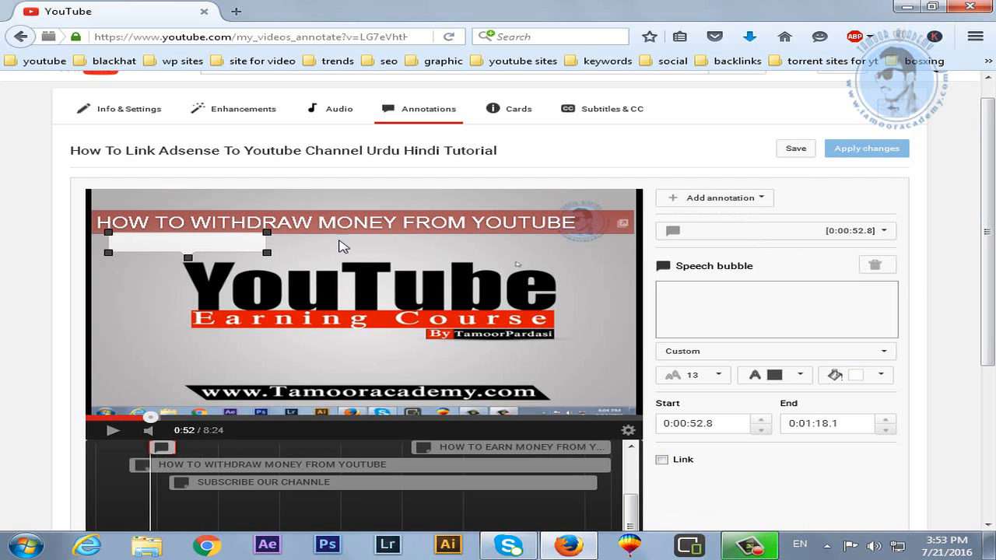
pyautogui.doubleClick(233, 269)
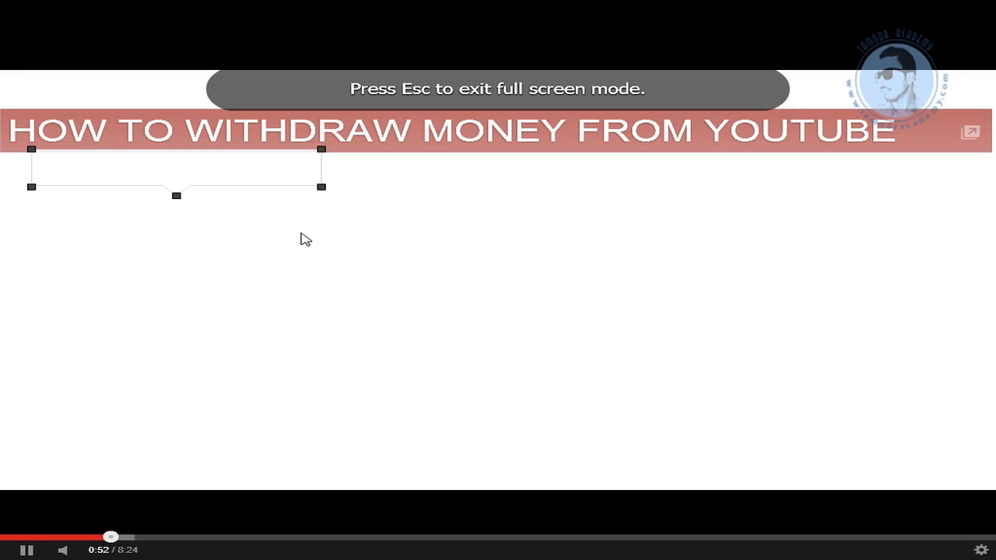
pyautogui.press('Escape')
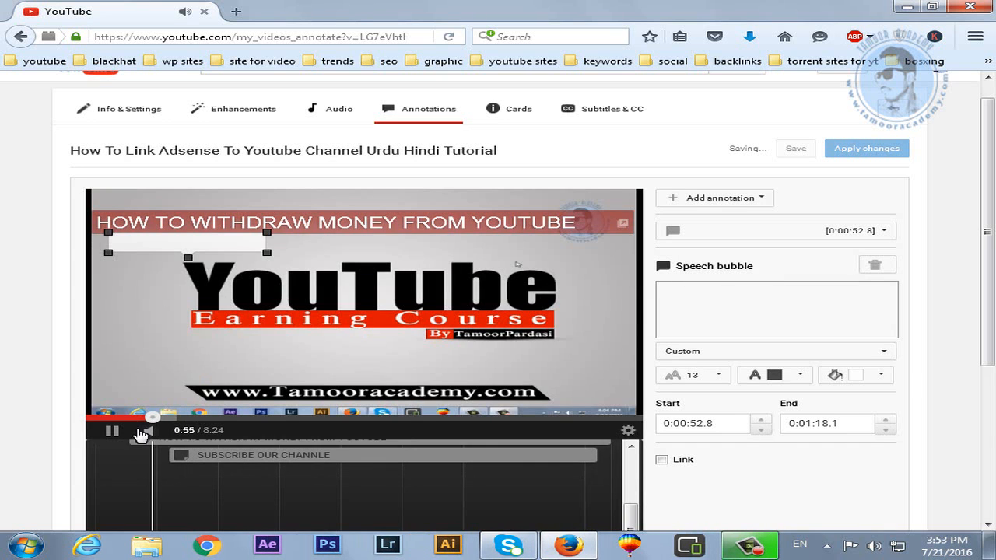
pyautogui.click(114, 431)
pyautogui.moveTo(197, 246)
pyautogui.mouseDown()
pyautogui.moveTo(185, 319)
pyautogui.moveTo(266, 338)
pyautogui.moveTo(257, 334)
pyautogui.moveTo(245, 359)
pyautogui.mouseUp()
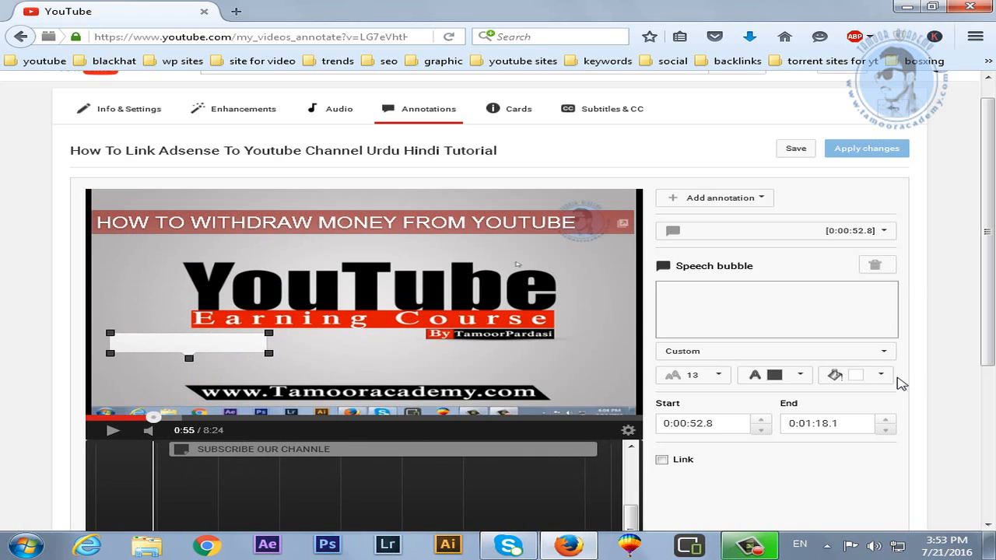
# Give the new speech bubble a blue-violet background and enter the text "how to ad annotations".
pyautogui.click(882, 375)
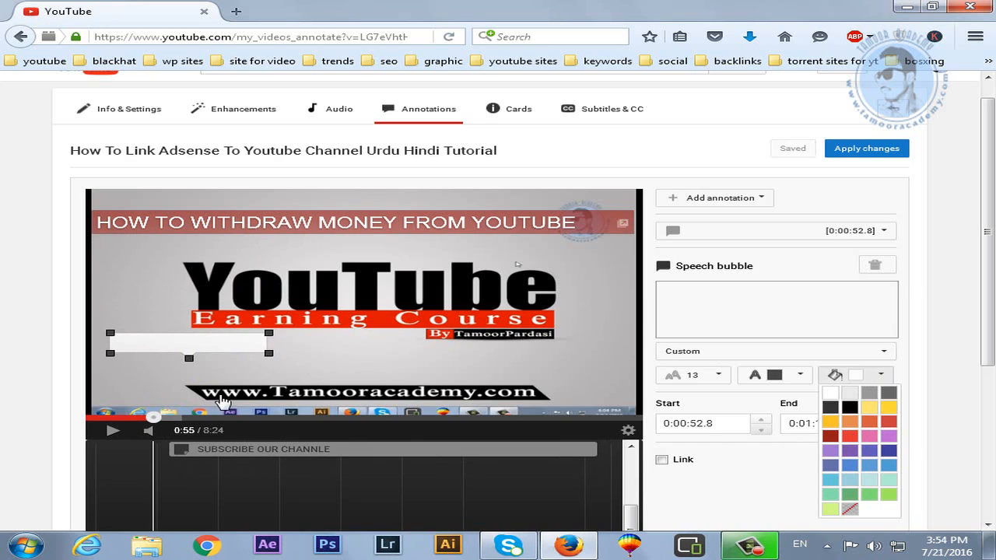
pyautogui.click(852, 458)
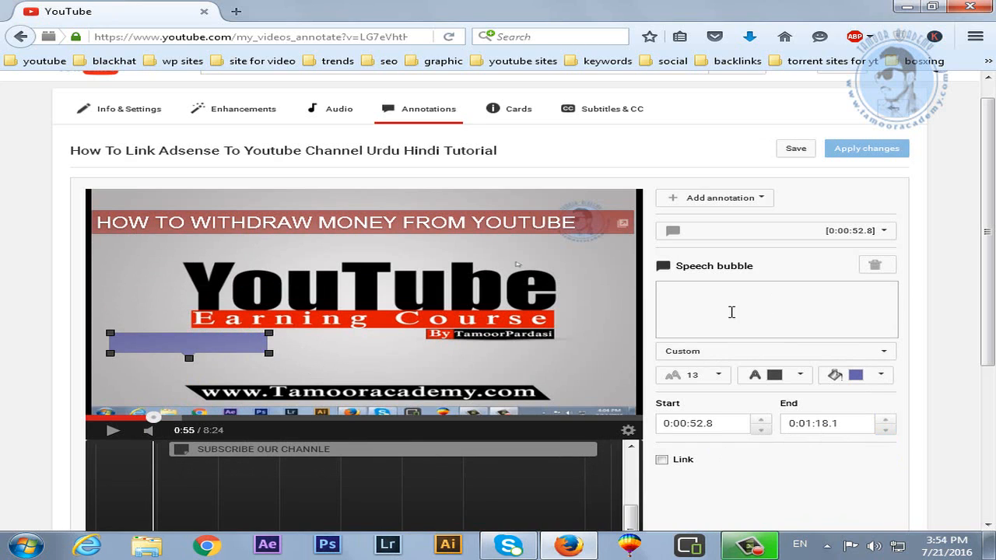
pyautogui.click(731, 314)
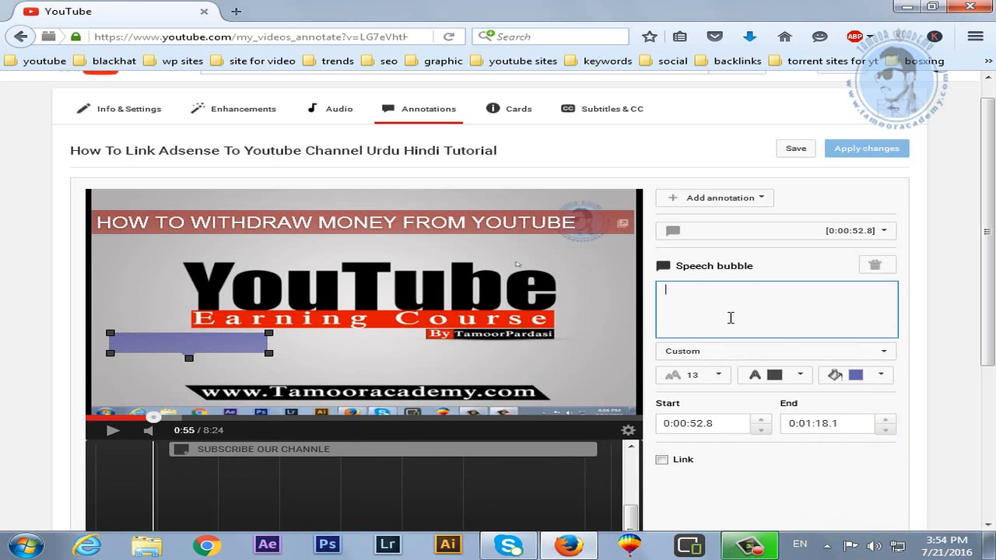
pyautogui.write('how to ad ann')
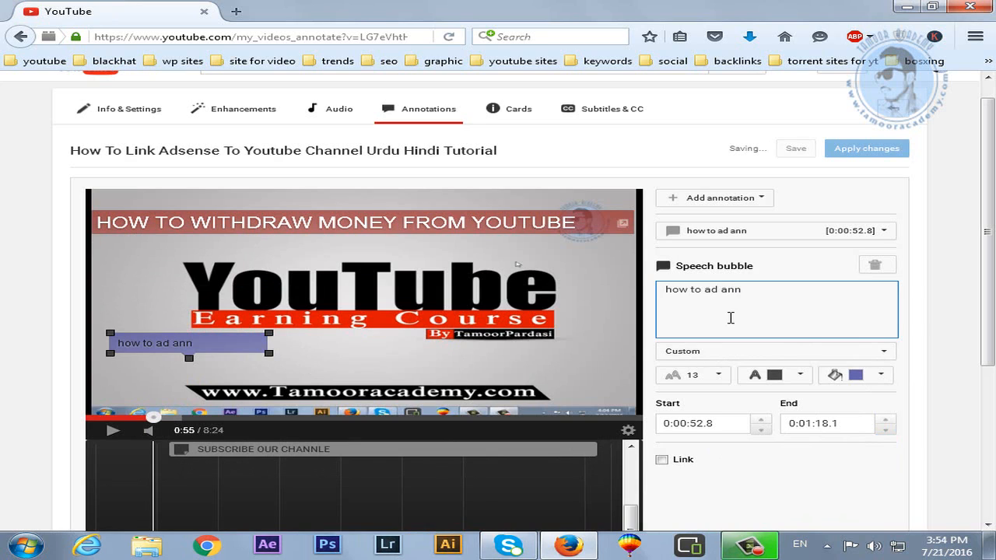
pyautogui.write('o')
pyautogui.write('tations')
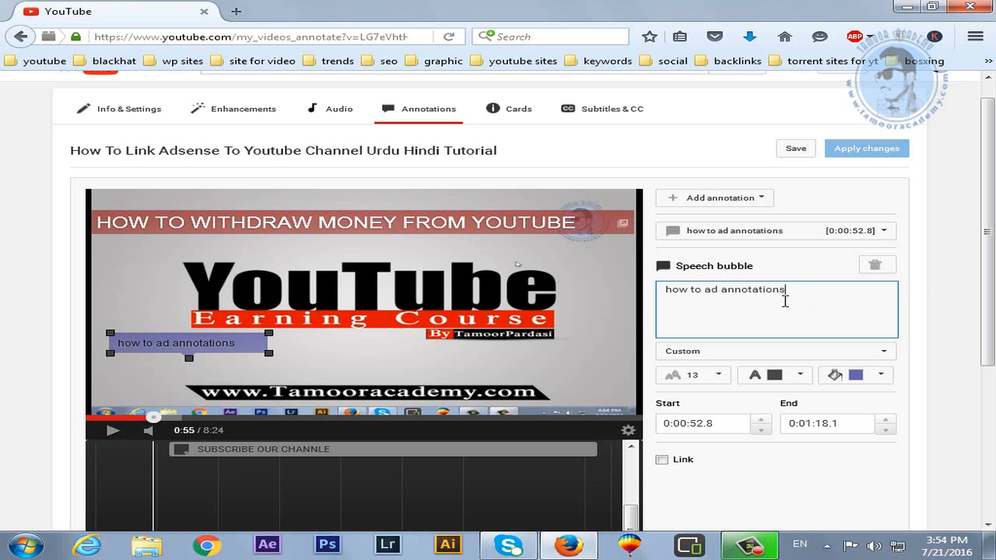
# Set the speech bubble's font size to 28 and enlarge the bubble so its whole text fits on one line.
pyautogui.moveTo(785, 301); pyautogui.dragTo(672, 304)
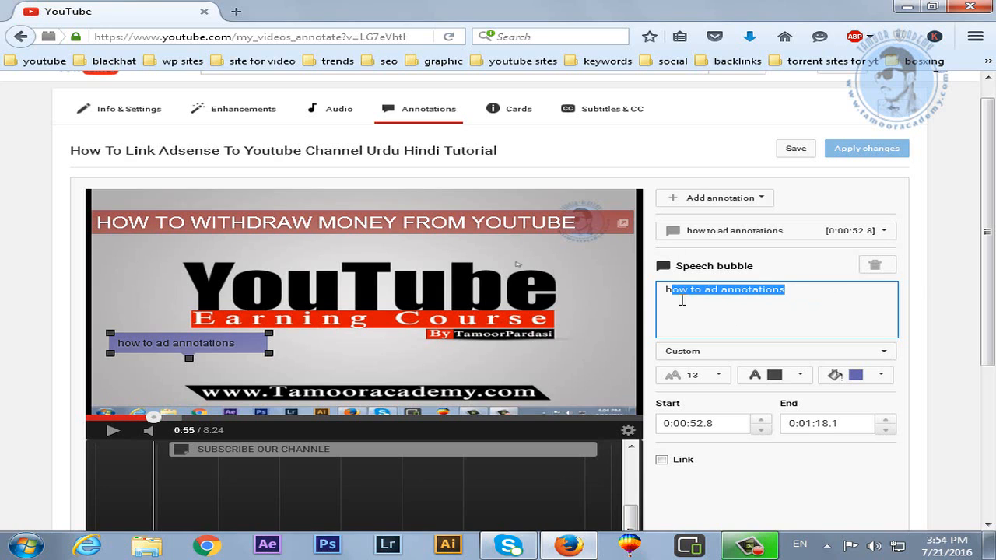
pyautogui.click(666, 295)
pyautogui.moveTo(810, 302); pyautogui.dragTo(667, 305)
pyautogui.click(717, 376)
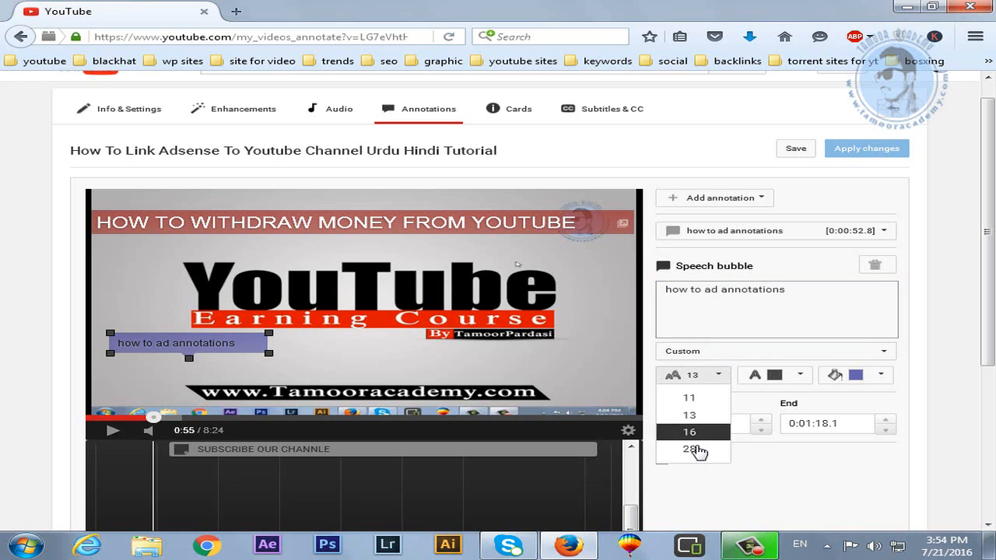
pyautogui.click(689, 448)
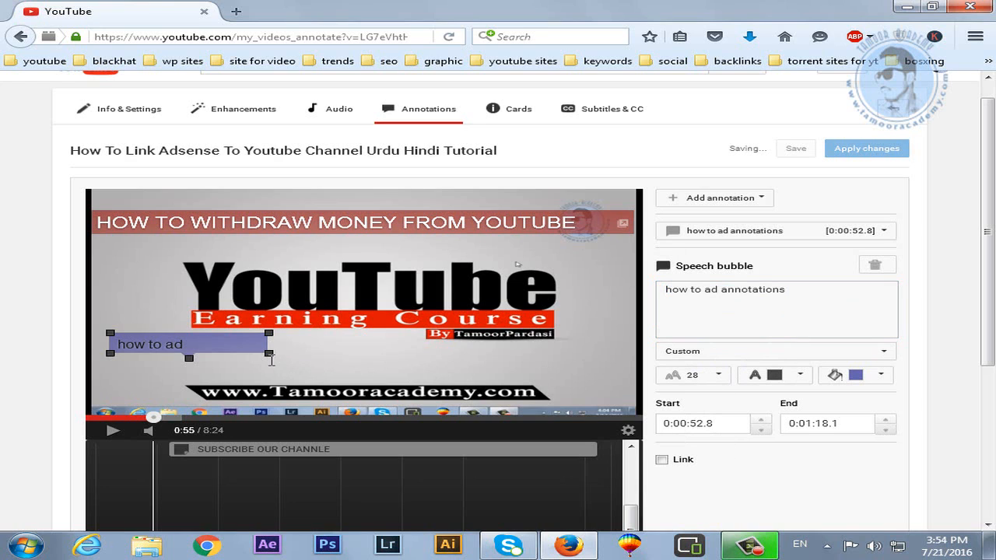
pyautogui.moveTo(274, 360); pyautogui.dragTo(389, 375)
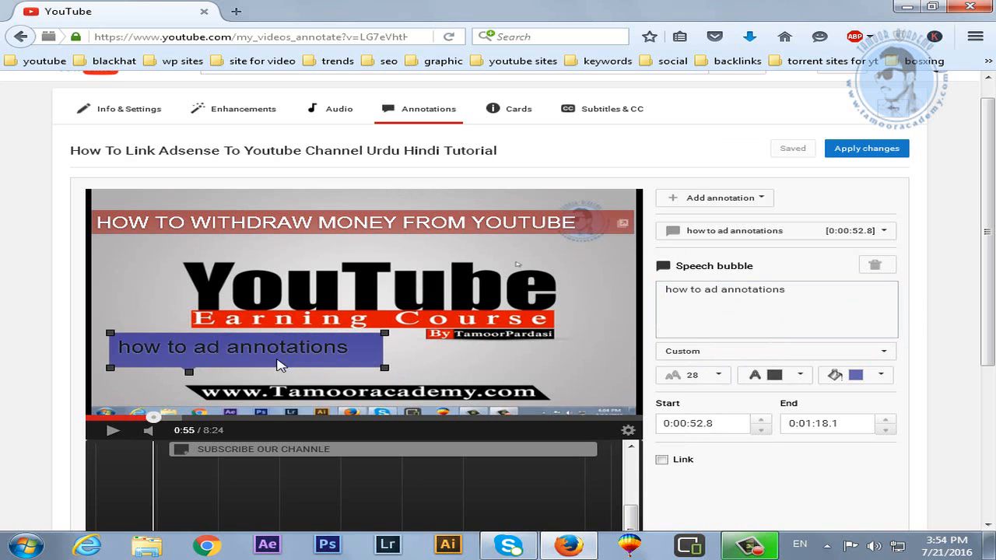
pyautogui.doubleClick(821, 301)
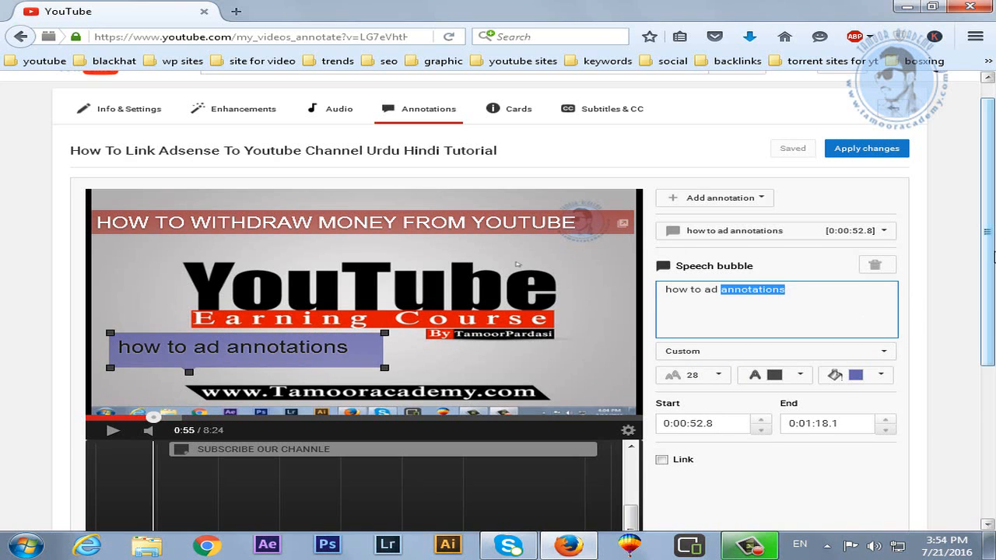
# Enable a link on the "how to ad annotations" speech bubble and choose Subscribe as its link type.
pyautogui.scroll(-2, 824, 303)
pyautogui.click(662, 385)
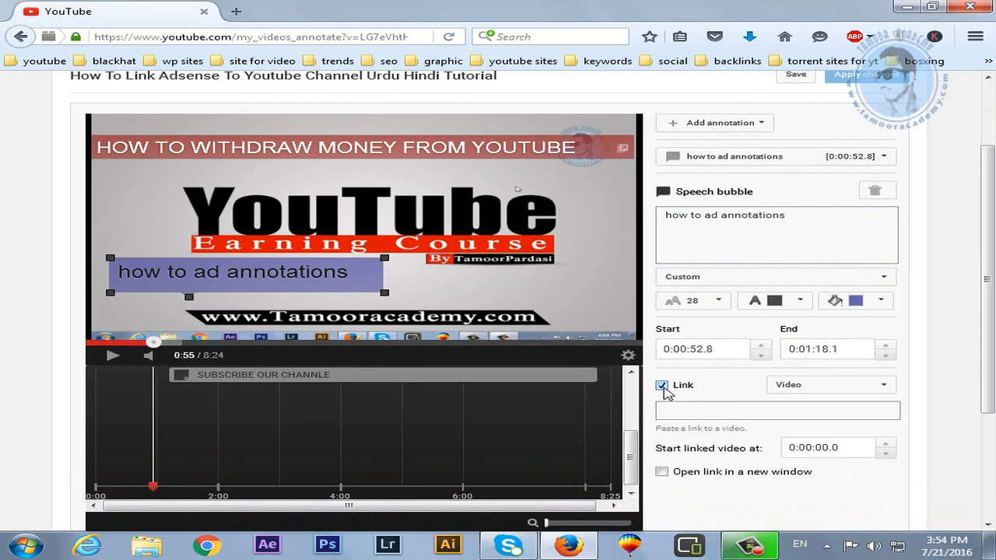
pyautogui.scroll(-1, 990, 375)
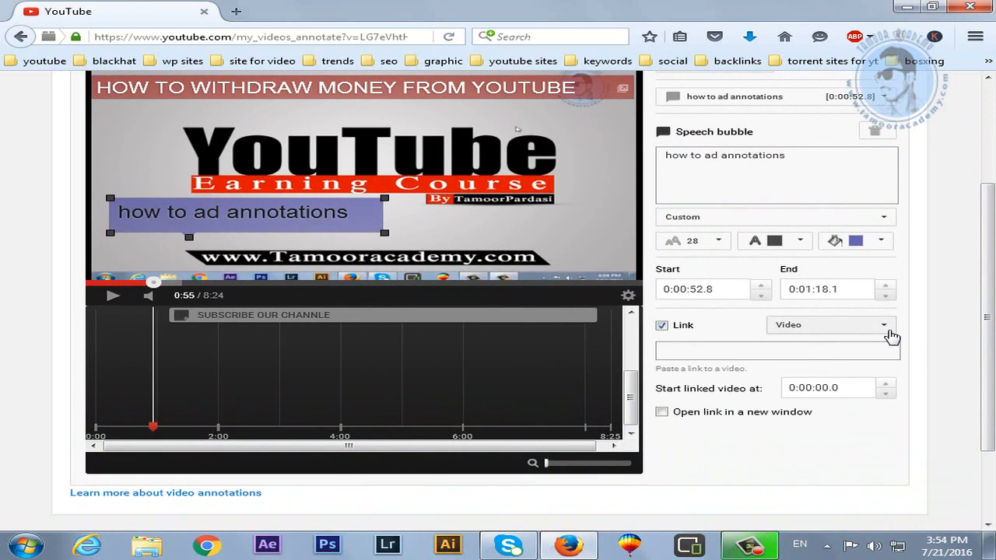
pyautogui.click(885, 328)
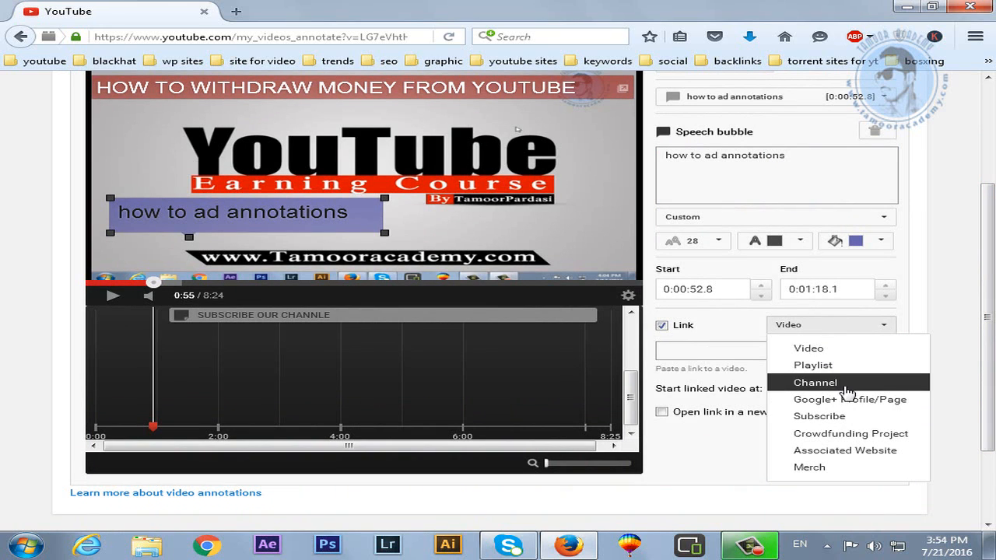
pyautogui.click(844, 416)
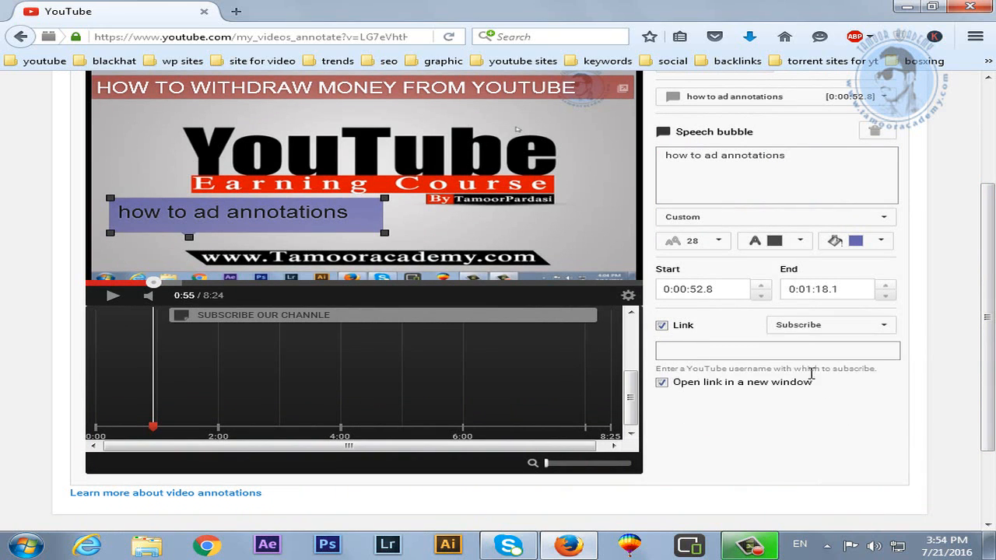
pyautogui.click(772, 351)
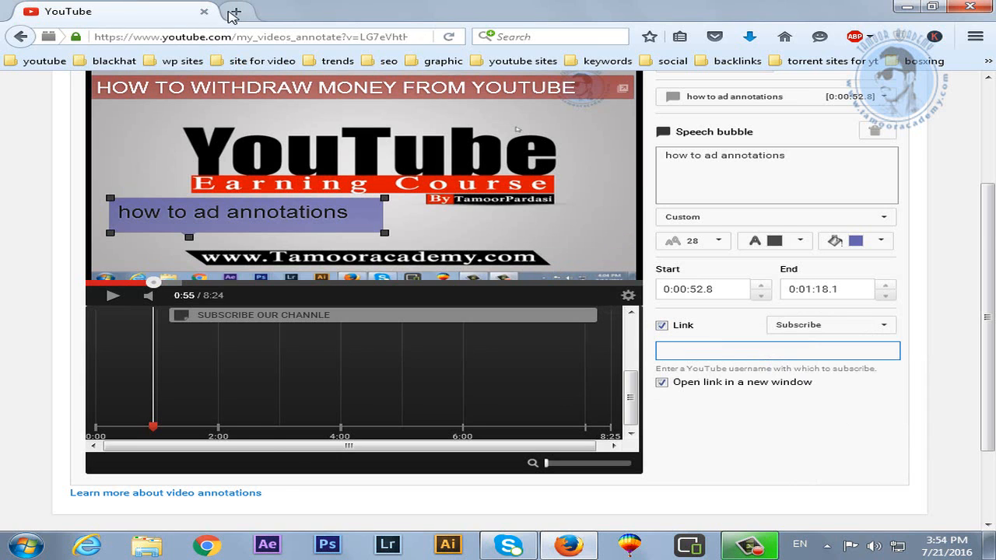
# Open the YouTube home page (youtube.com) in a new browser tab, keeping the annotations editor open.
pyautogui.click(234, 12)
pyautogui.write('youtube.com/')
pyautogui.press('Return')
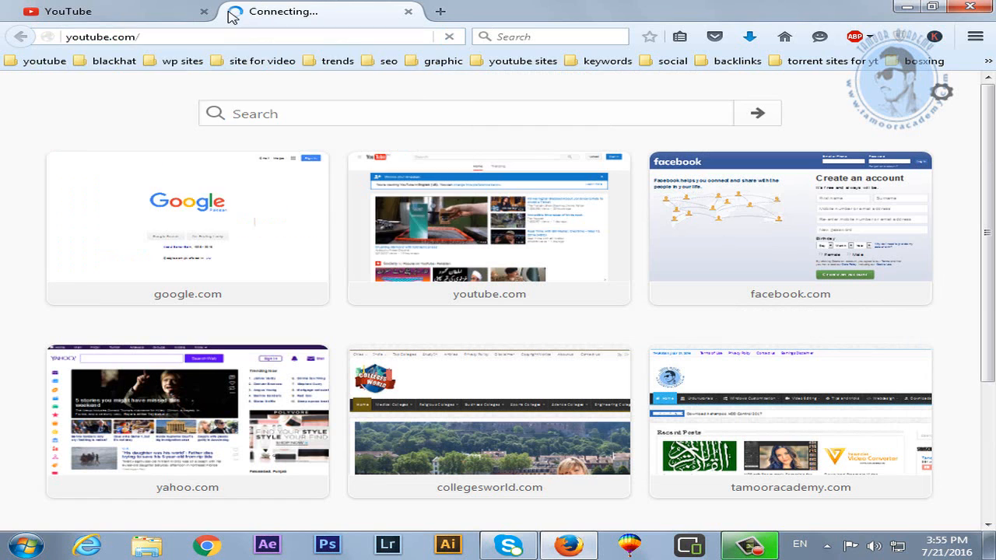
pyautogui.click(173, 9)
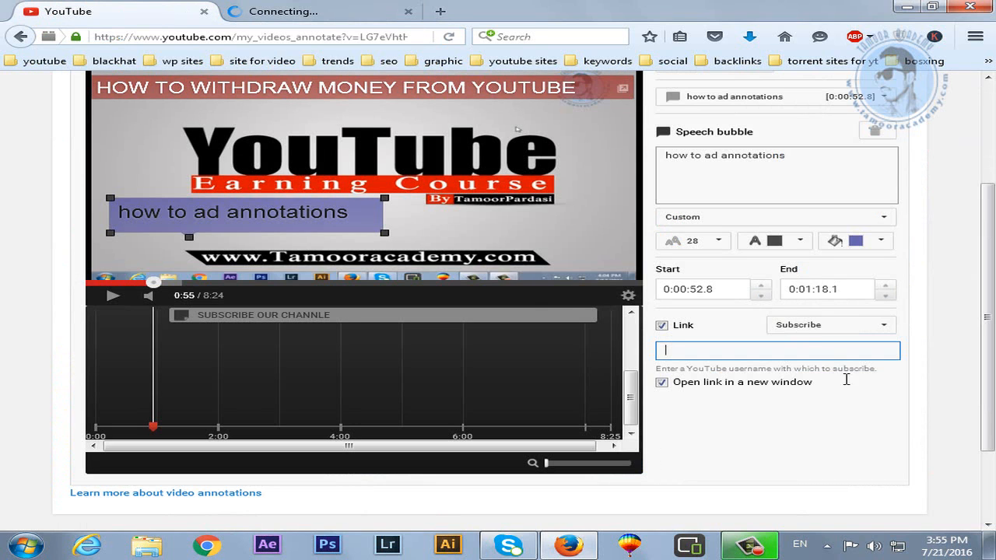
pyautogui.scroll(3, 846, 379)
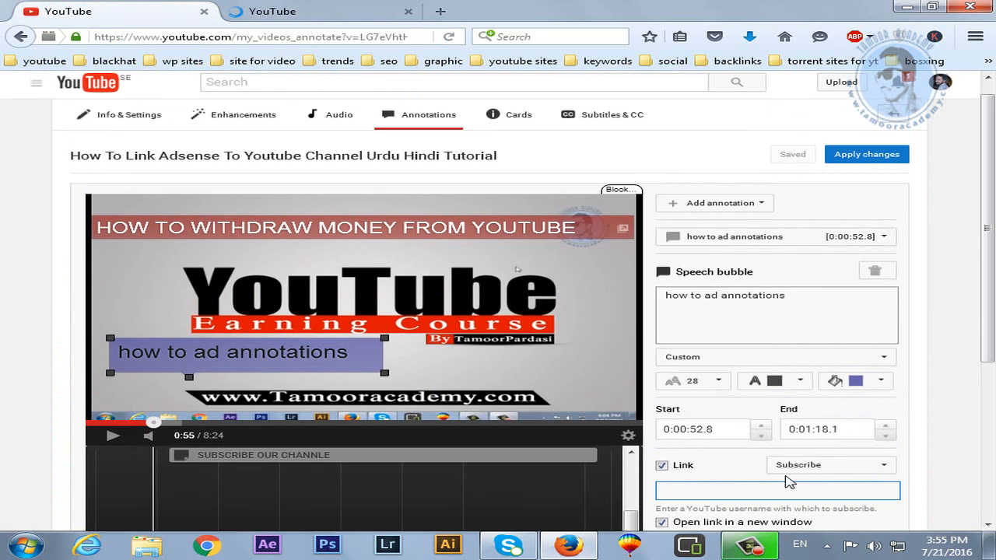
pyautogui.click(311, 9)
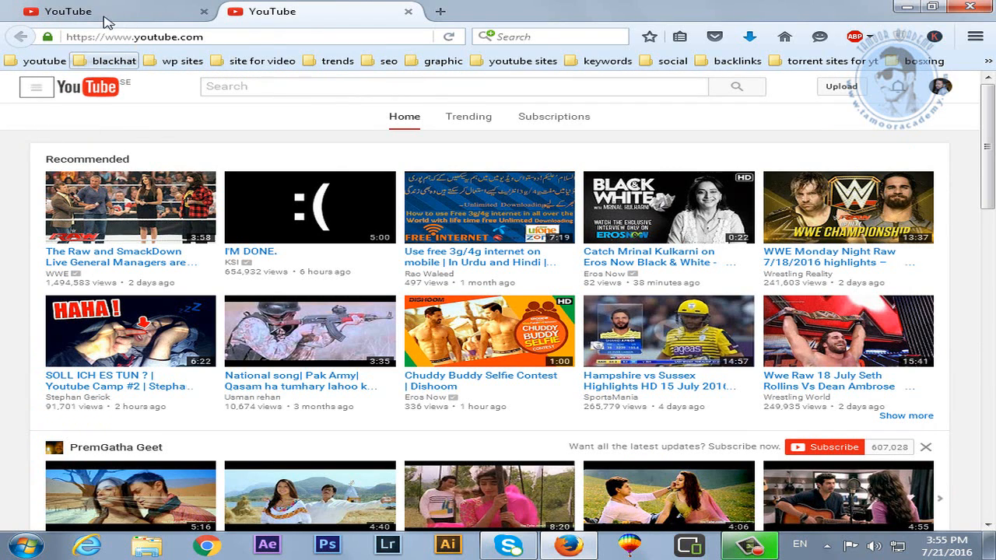
pyautogui.click(68, 11)
pyautogui.click(269, 12)
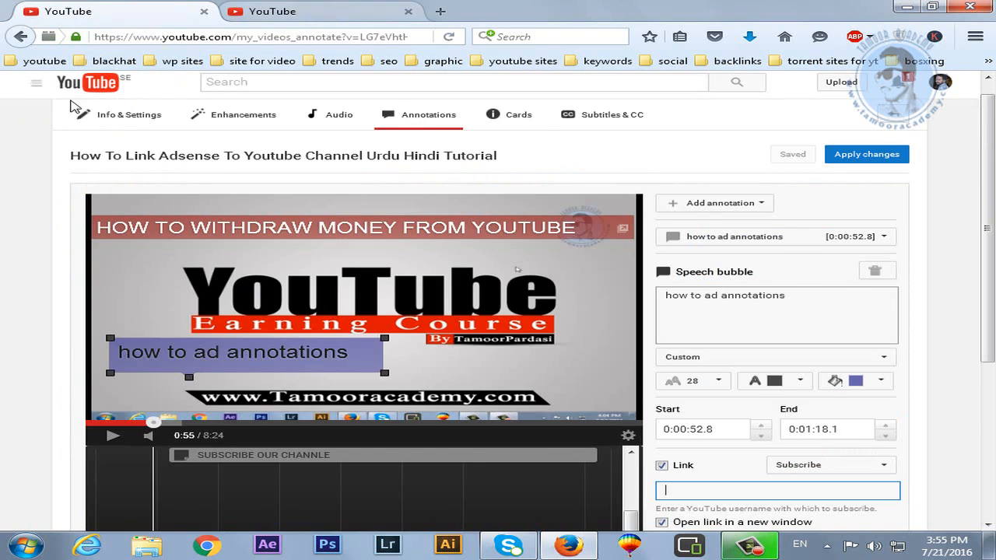
# Open My Channel, copy the channel page's URL and paste it as the speech bubble's link with Associated Website as link type.
pyautogui.click(38, 89)
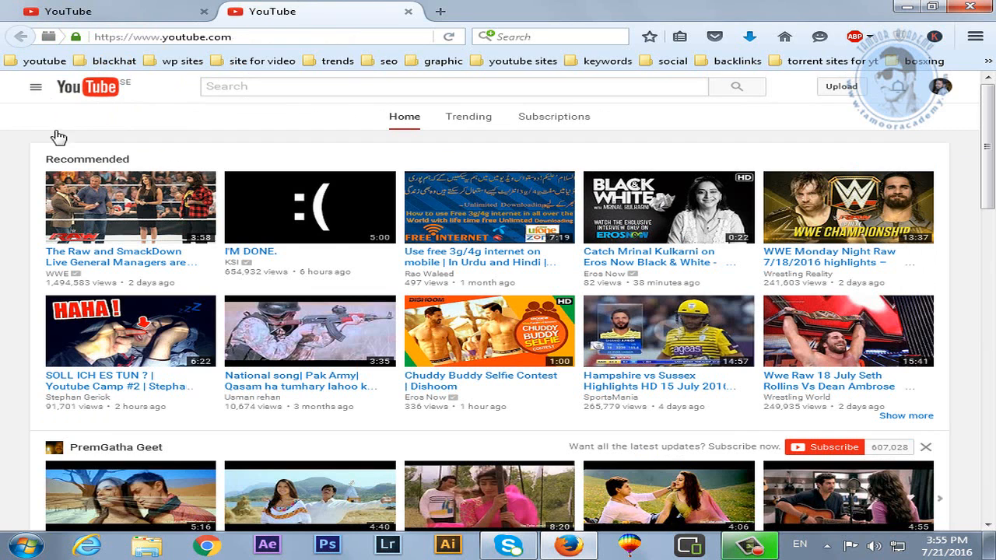
pyautogui.click(77, 138)
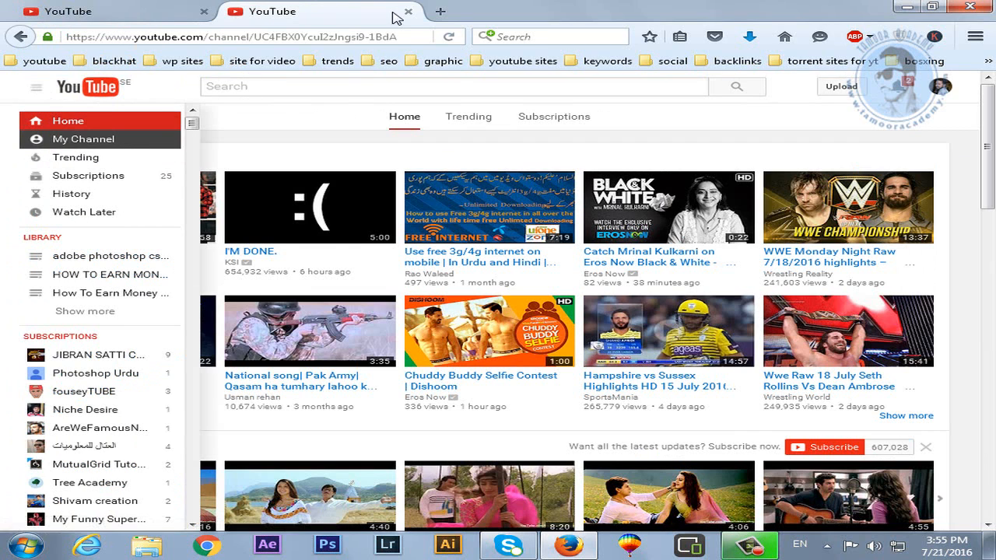
pyautogui.click(364, 39)
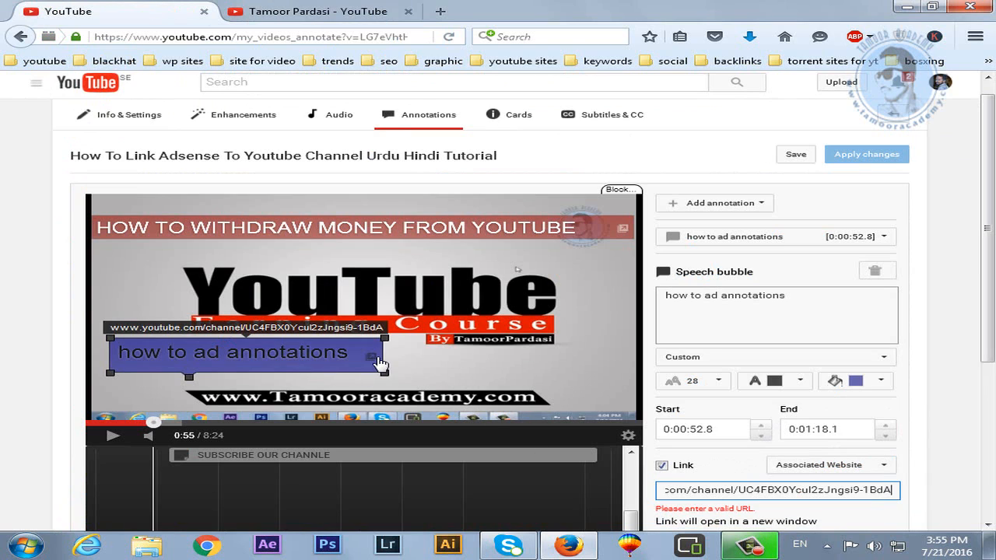
pyautogui.scroll(-2, 990, 326)
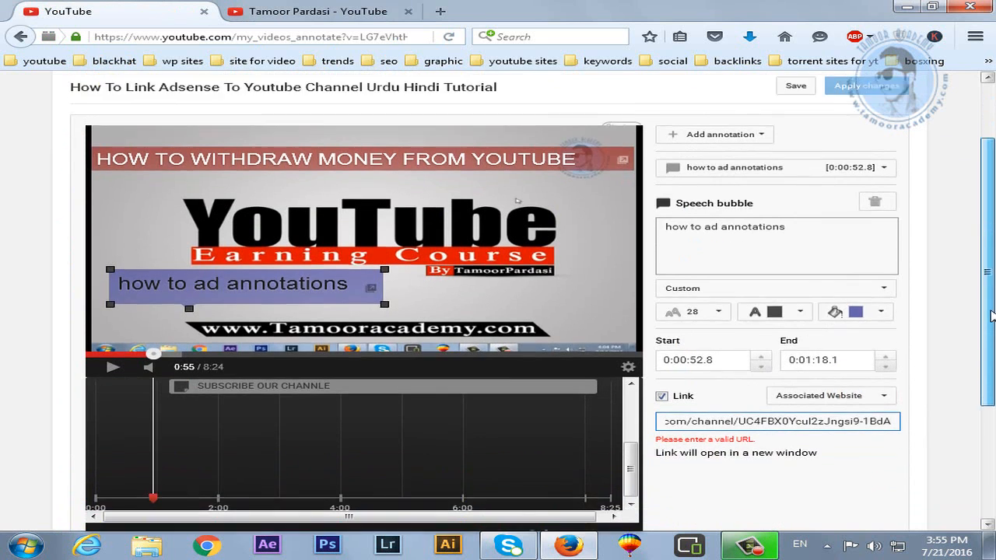